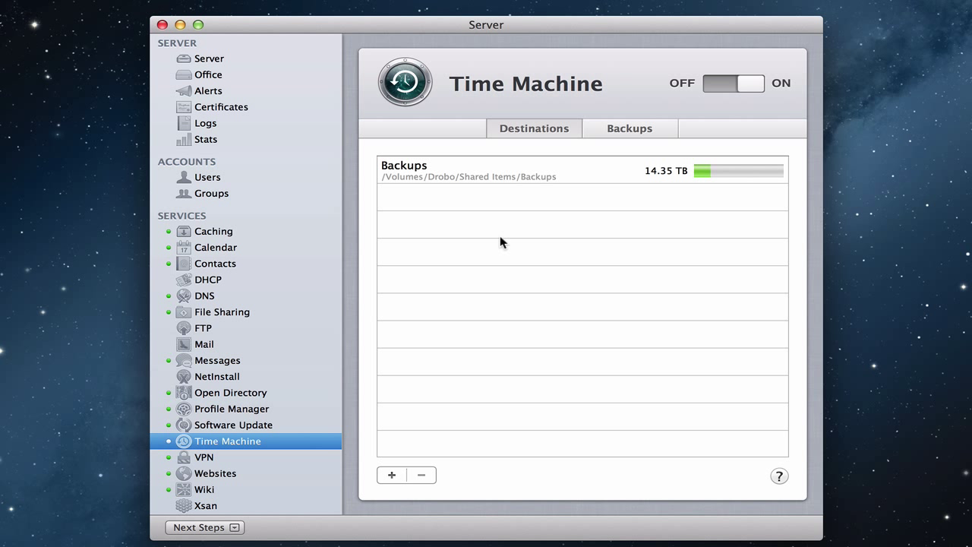
- Connect to the file server from Finder at the prefilled address and mount its Backups volume
left_click(67, 127)
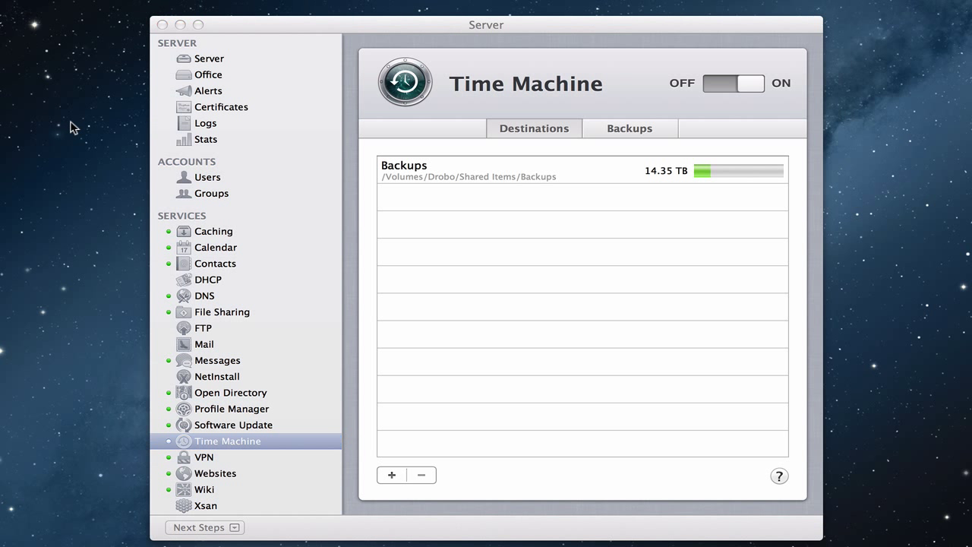
left_click(145, 0)
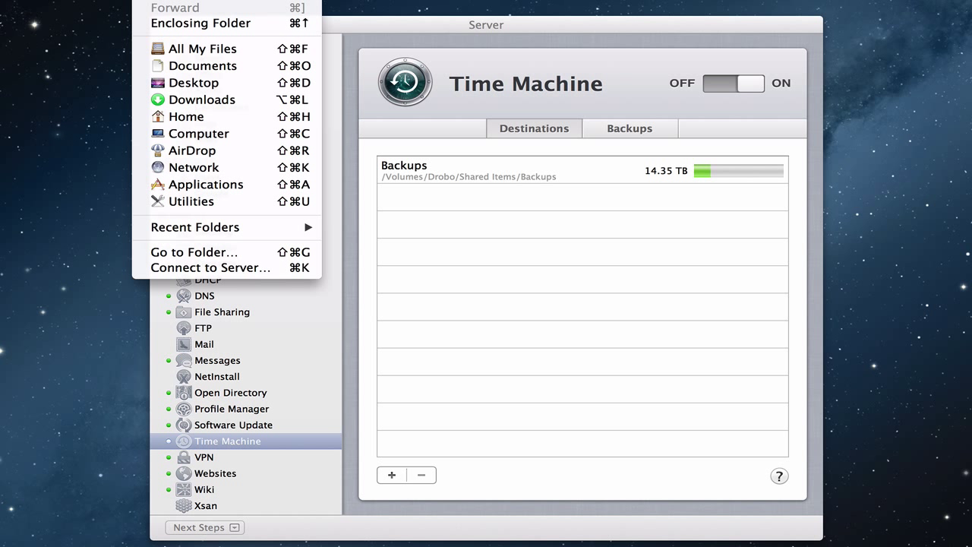
left_click(215, 271)
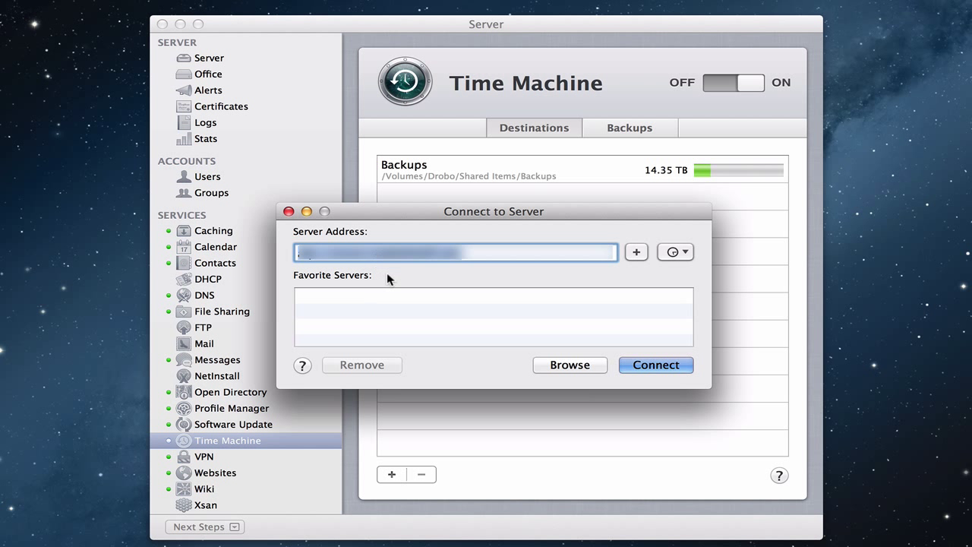
left_click(650, 366)
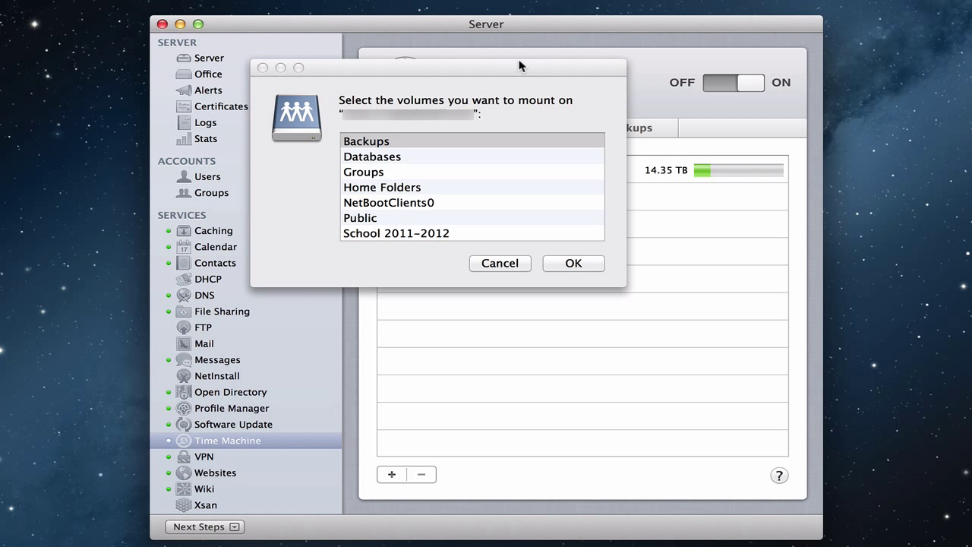
left_click(518, 67)
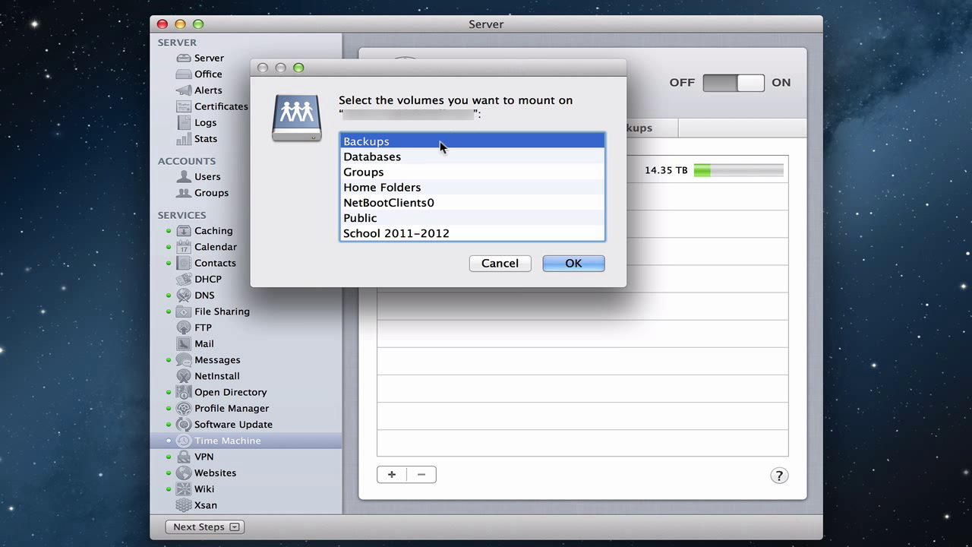
left_click(569, 263)
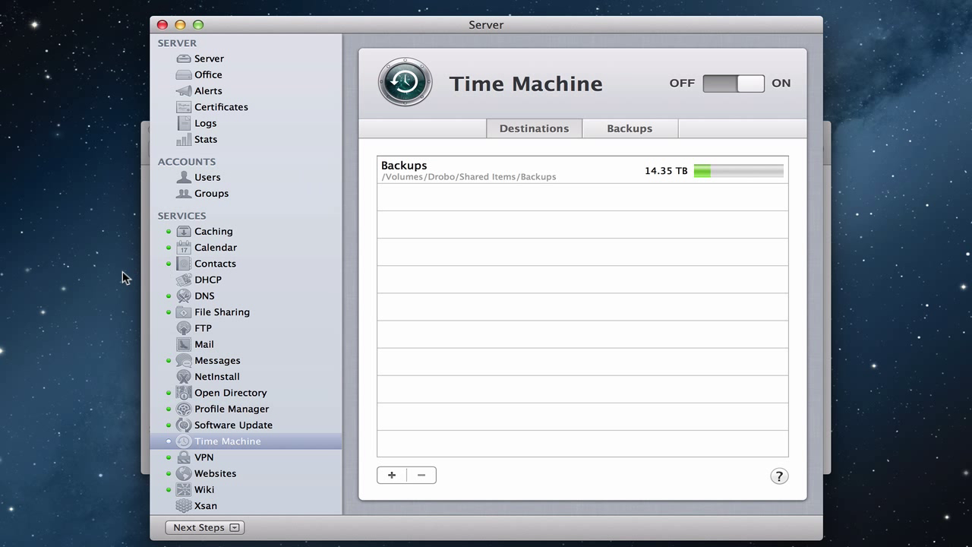
- Inspect the contents of the mounted Backups volume in Finder, close that window and return to Server
left_click(143, 249)
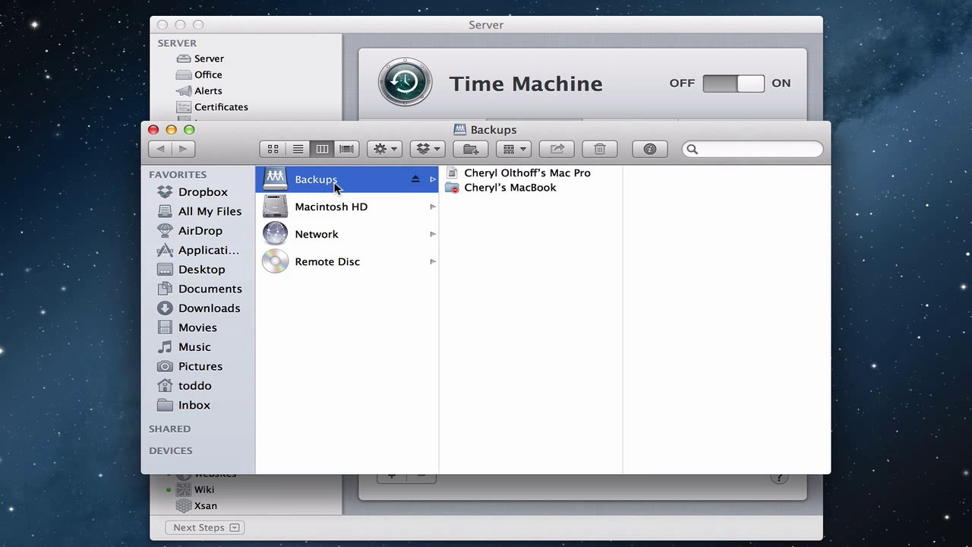
left_click(153, 129)
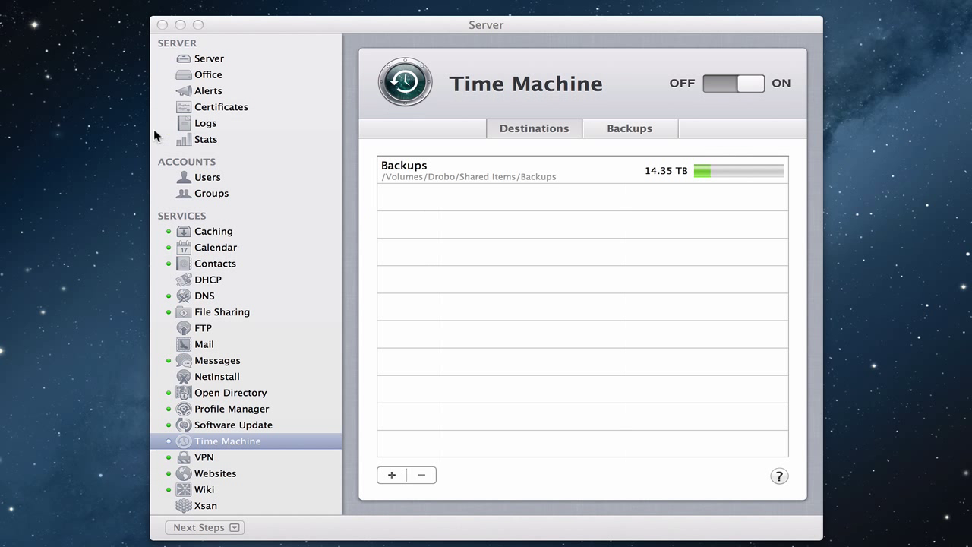
left_click(362, 25)
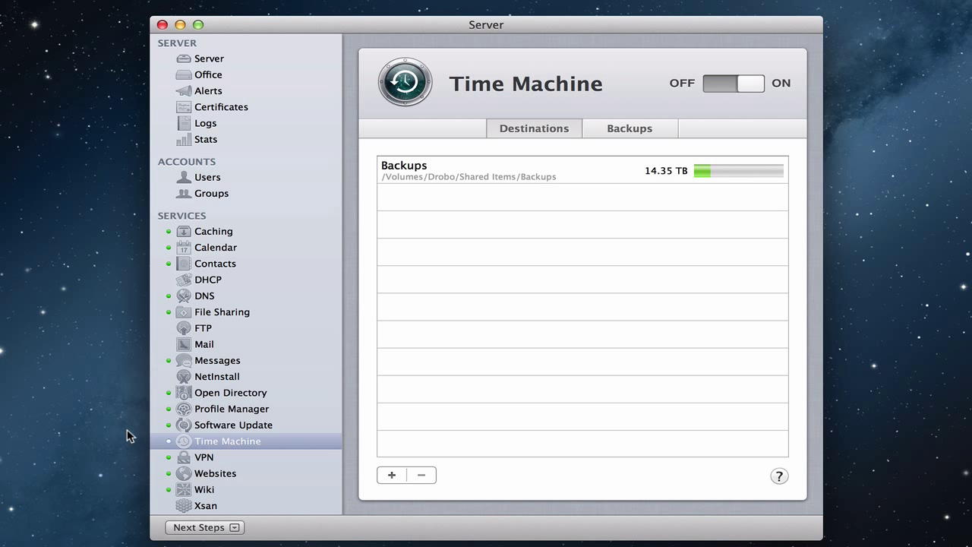
- In System Preferences, set the Backups share under Available Disks as the Time Machine disk, connecting as Registered User with the account password
left_click(0, 0)
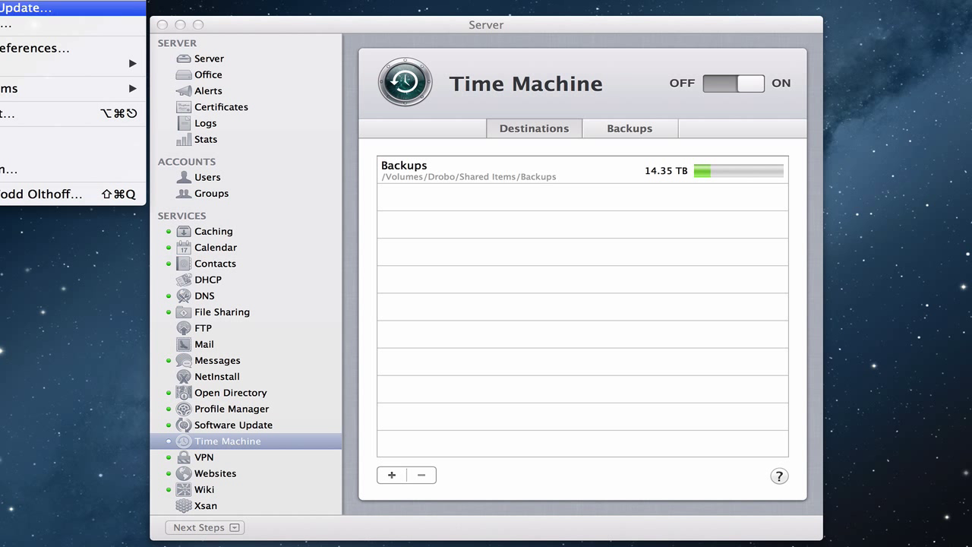
left_click(1, 50)
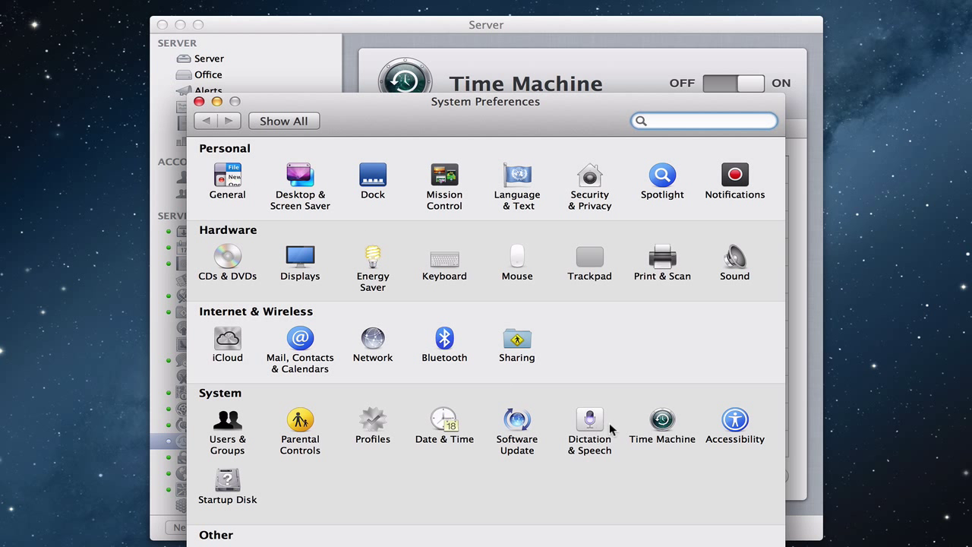
left_click(664, 416)
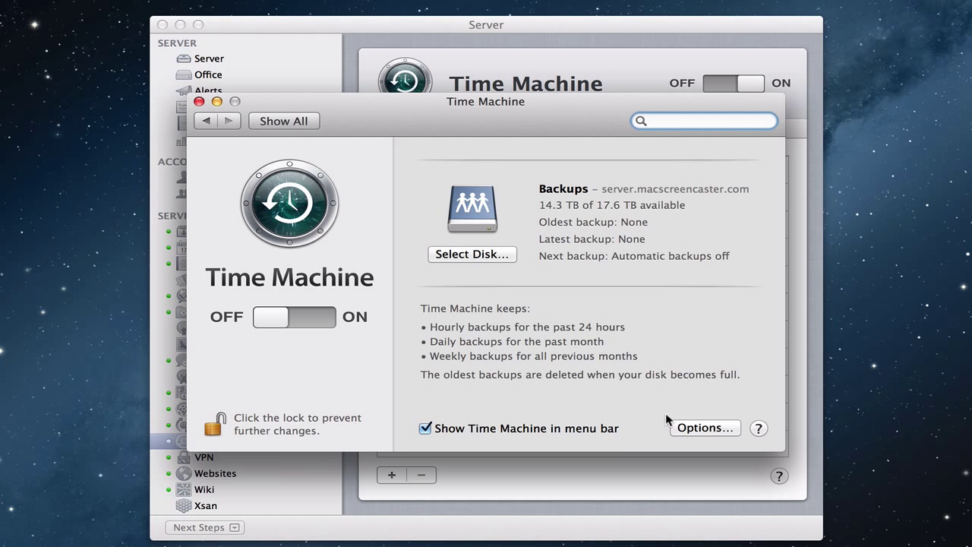
left_click(473, 255)
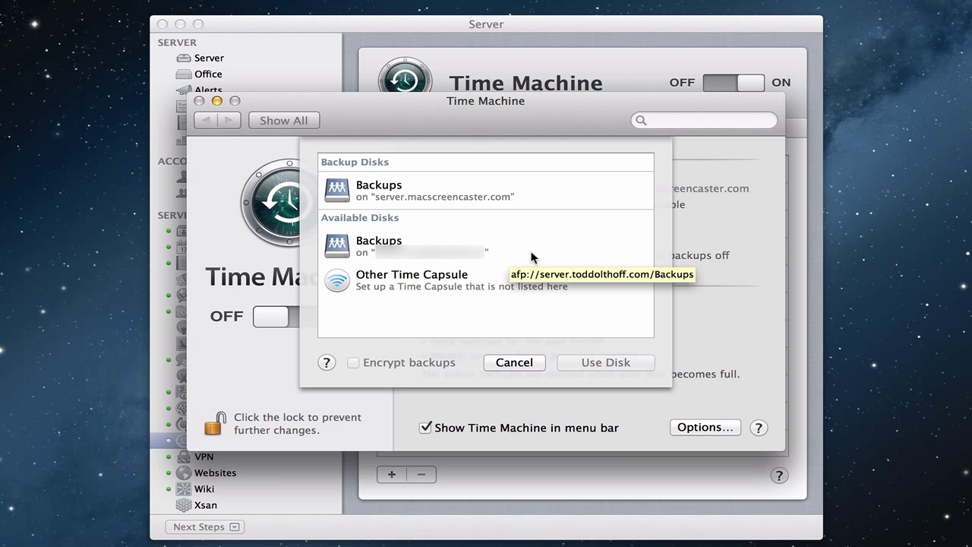
left_click(452, 250)
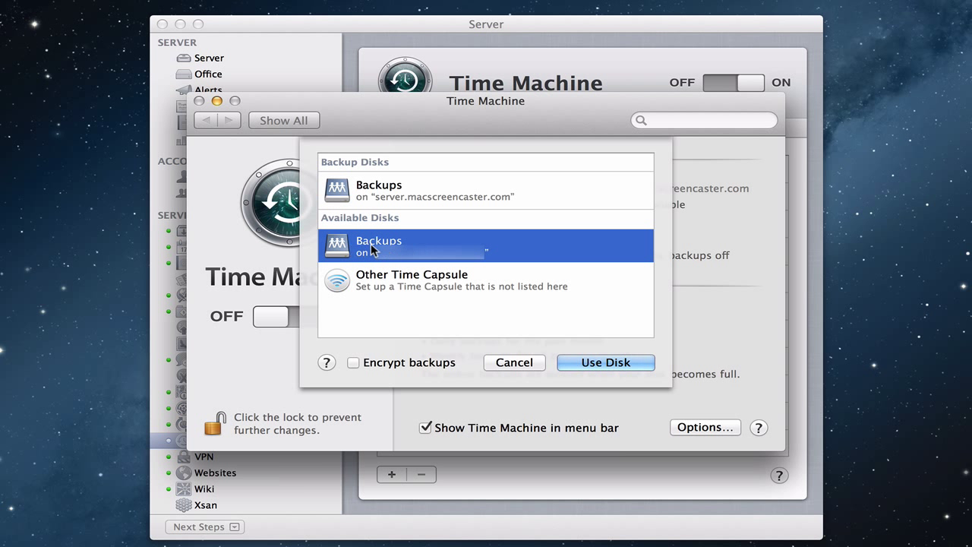
left_click(599, 361)
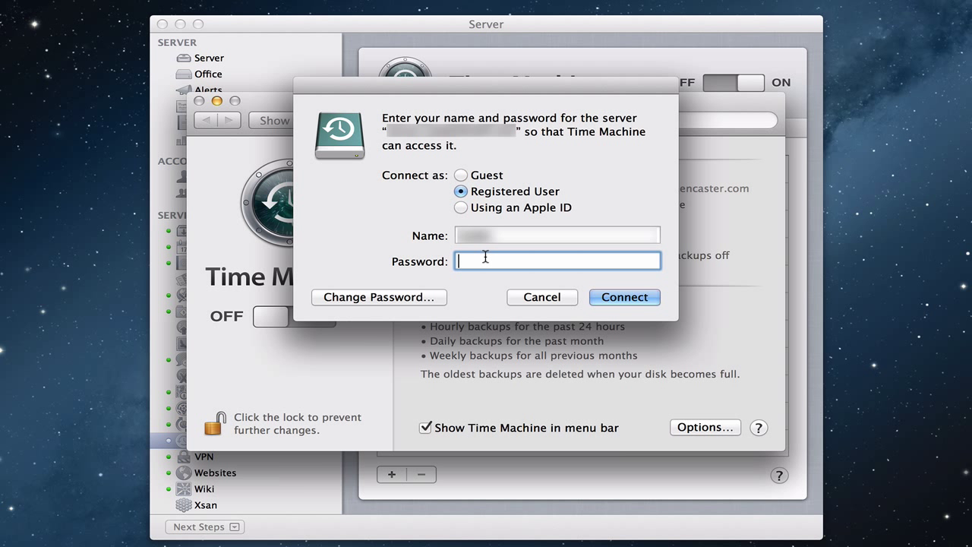
type("••••••••••••")
key("Return")
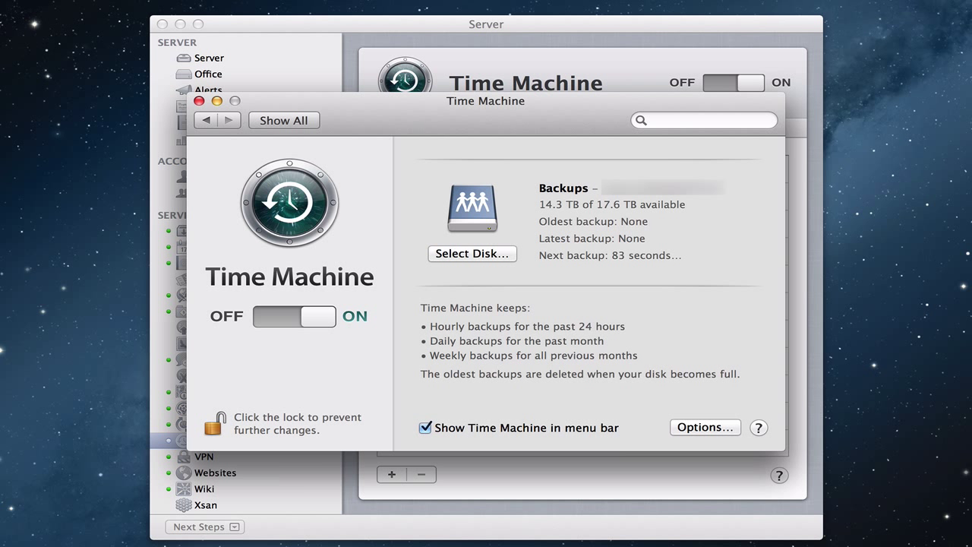
- Start a Time Machine backup immediately
left_click(592, 0)
left_click(616, 36)
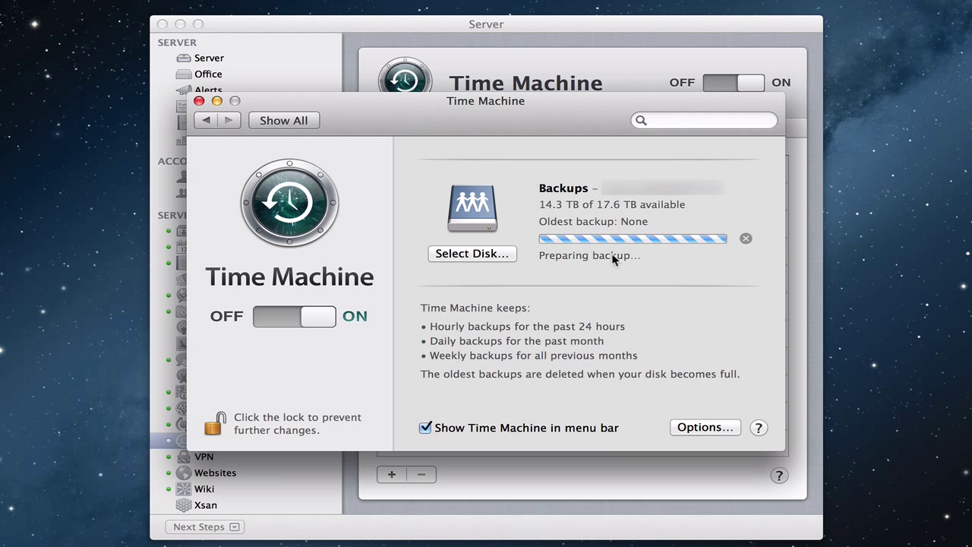
- Look through the current user's login items in Users & Groups for the Backups volume
left_click(286, 121)
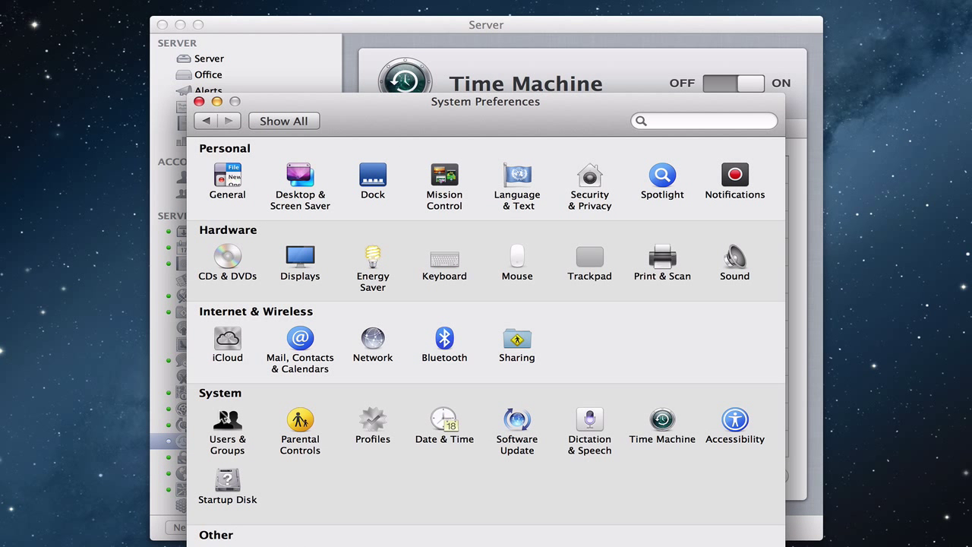
left_click(226, 422)
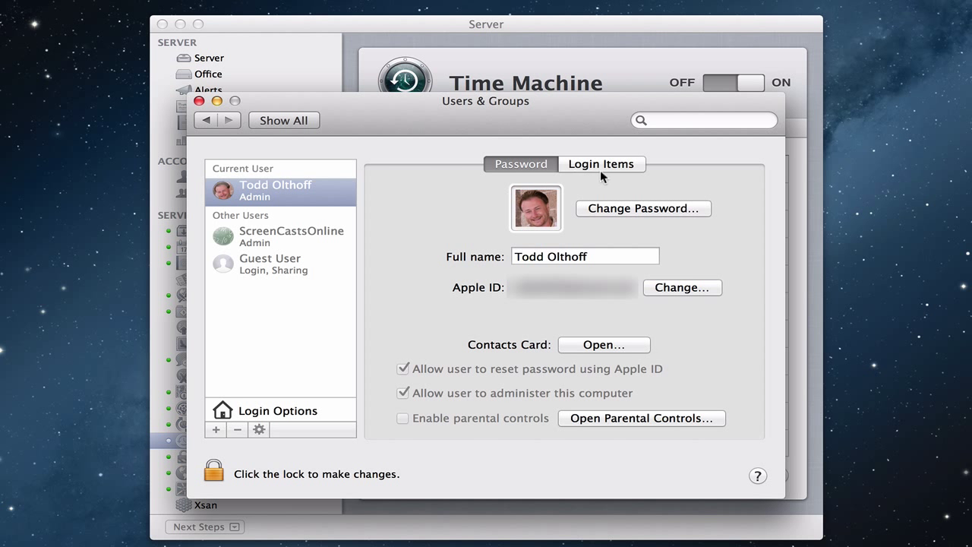
left_click(604, 165)
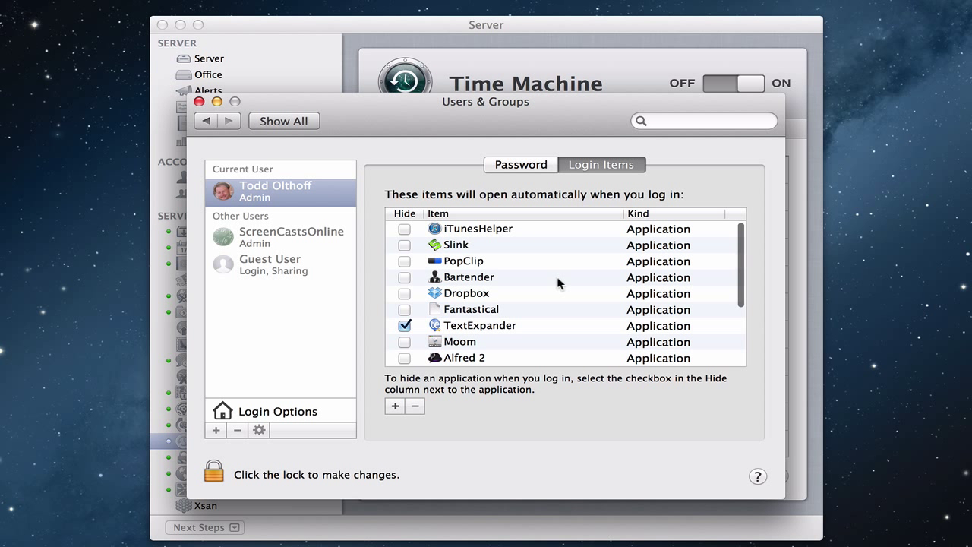
scroll(558, 282, "down", 5)
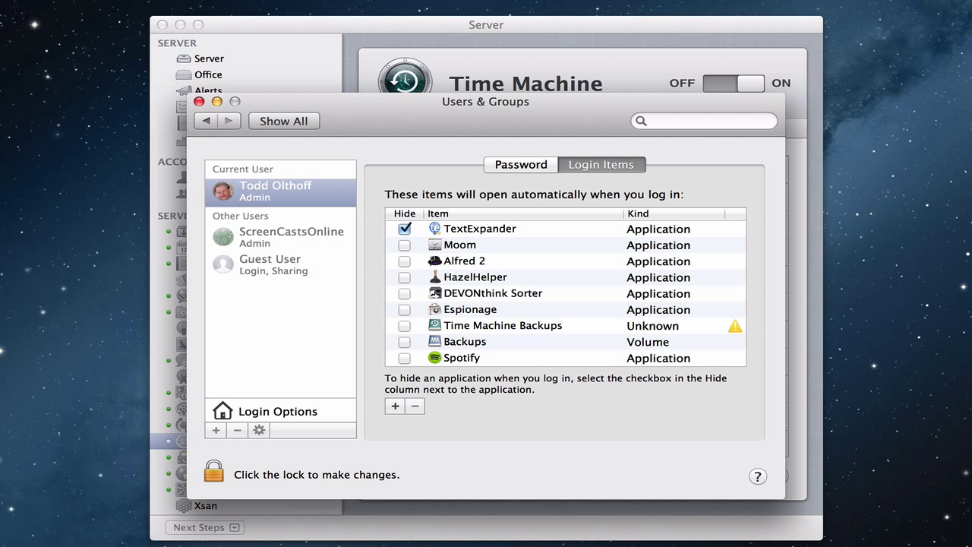
- Try to add the mounted Backups volume from a Finder window to the current user's login items
left_click(907, 543)
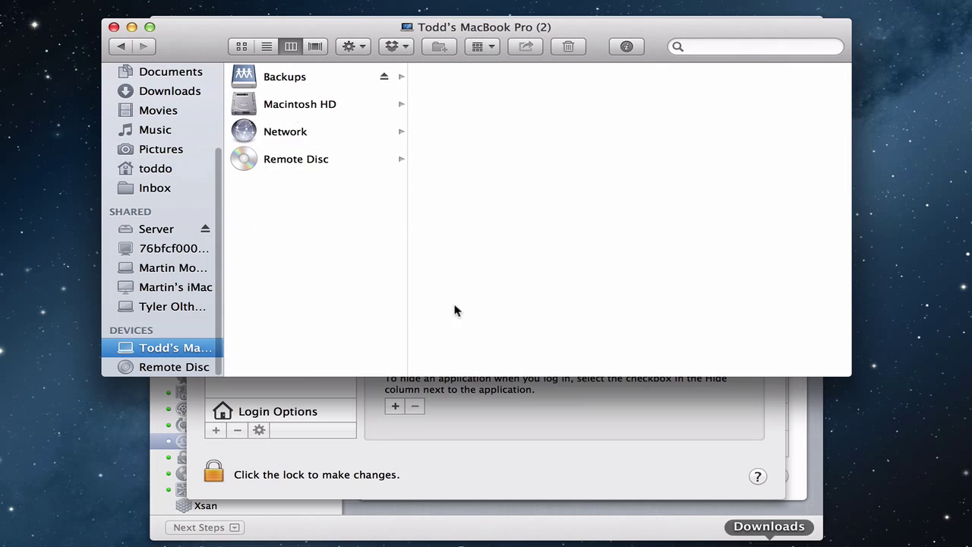
left_click_drag(201, 39, 685, 122)
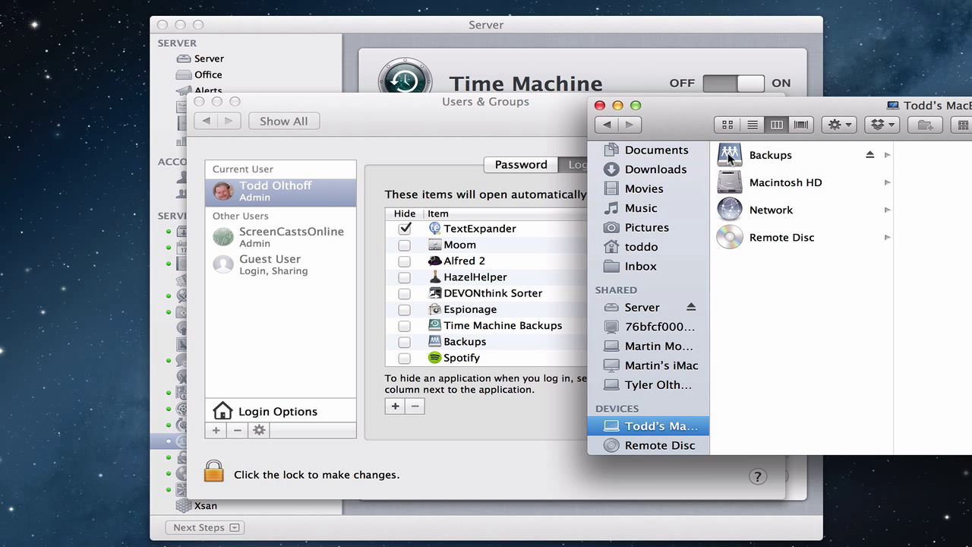
left_click_drag(731, 157, 510, 261)
left_click_drag(511, 261, 735, 155)
left_click_drag(776, 101, 775, 97)
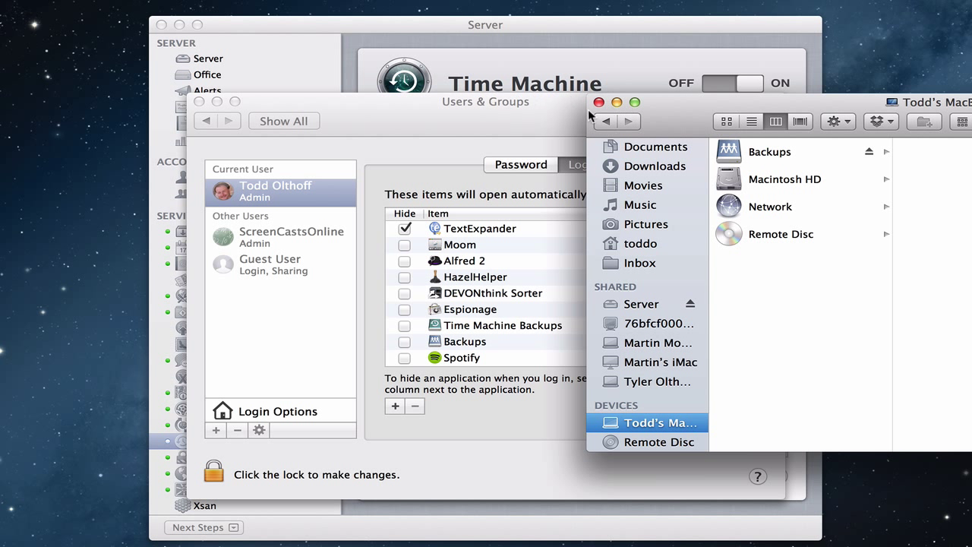
- Return to the Time Machine preferences and check the progress of the backup
left_click(486, 124)
left_click(284, 122)
left_click(653, 429)
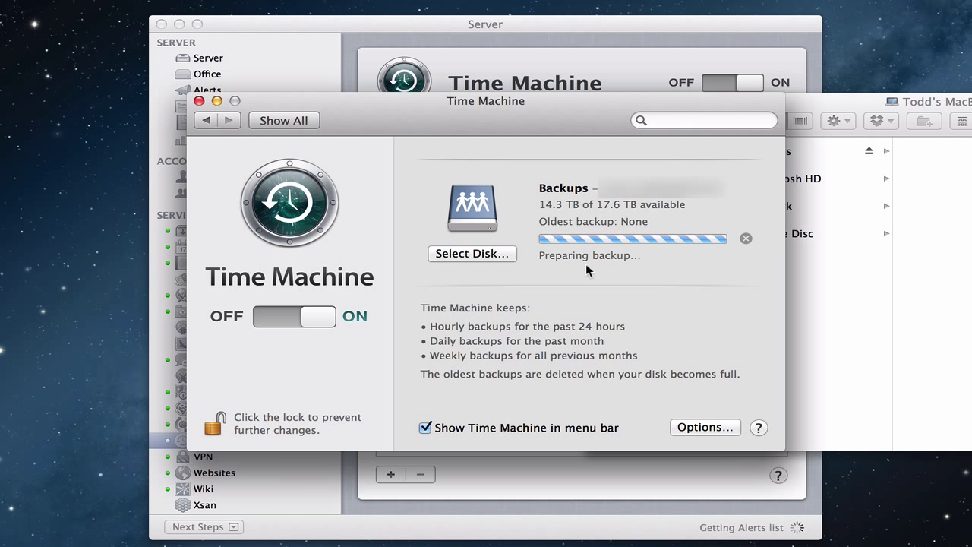
- Switch to Server and view the list of client computer backups in its Time Machine service
left_click(417, 32)
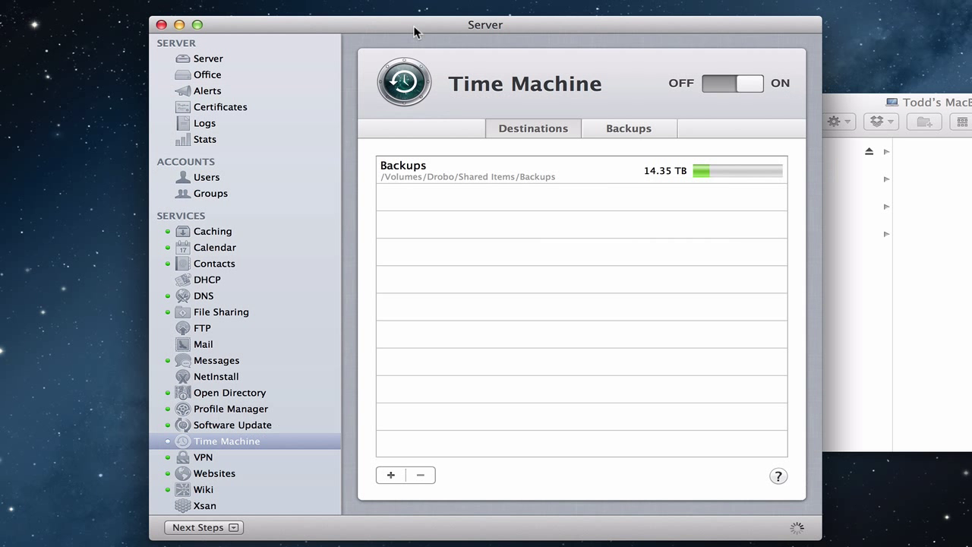
left_click(629, 129)
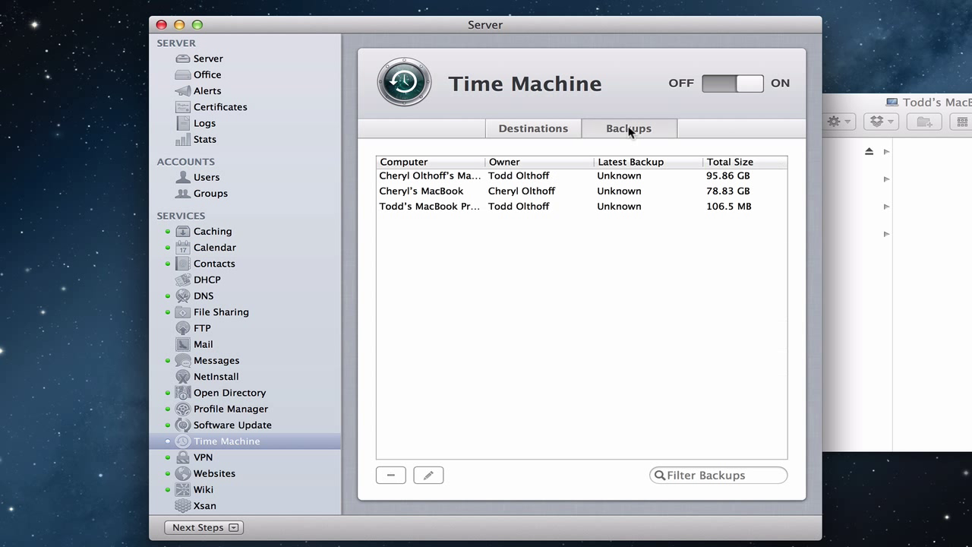